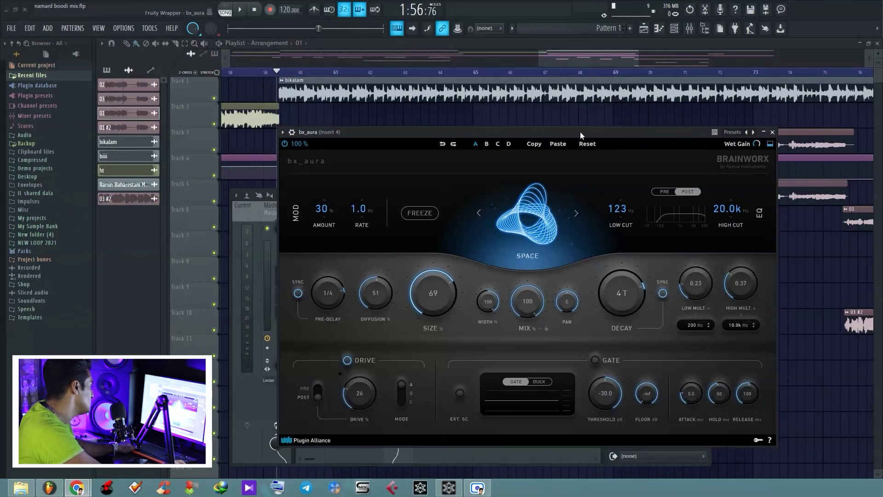
Move the bx_aura window aside and inspect the effect chains on mixer Inserts 2, 3 and 4.
drag(580, 132, 607, 132)
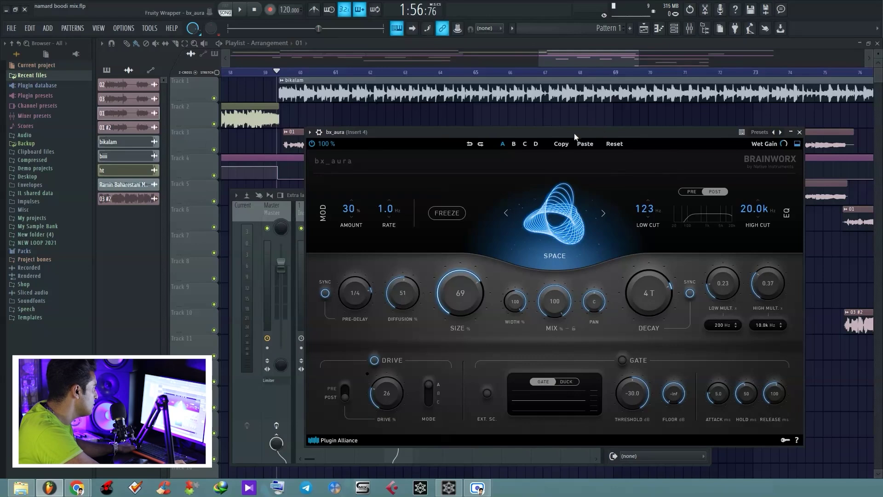
drag(596, 130, 644, 139)
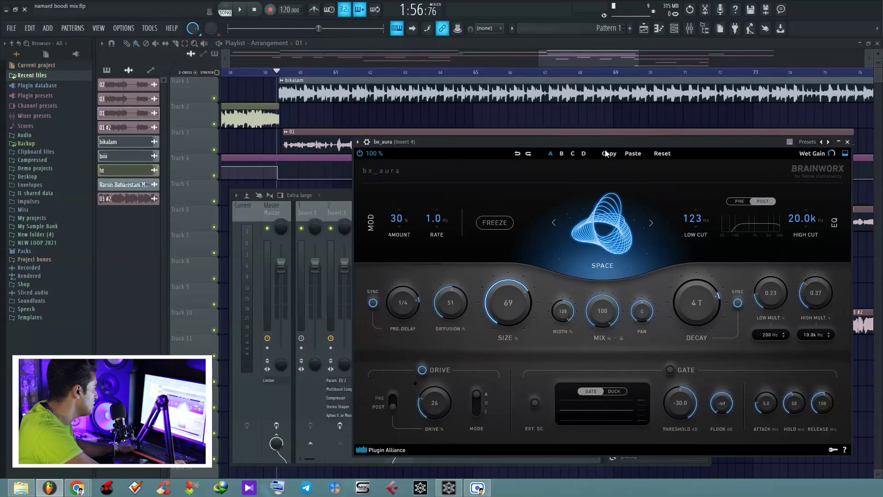
click(342, 193)
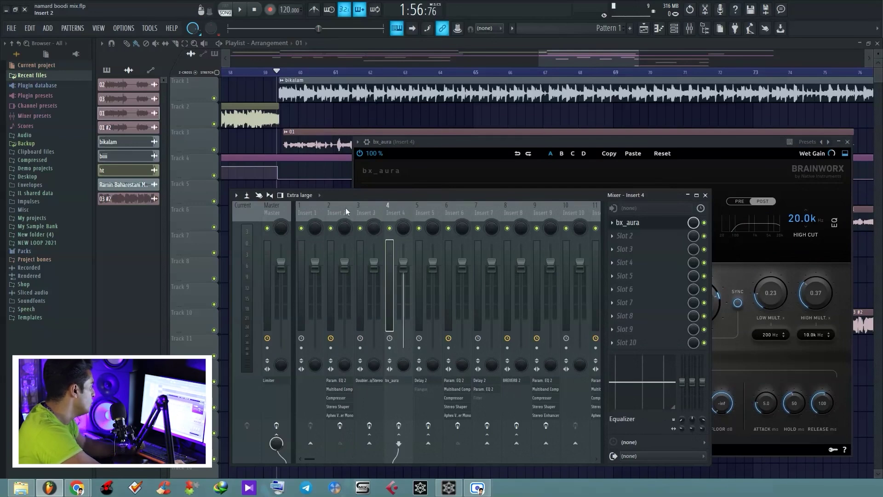
click(345, 210)
click(362, 210)
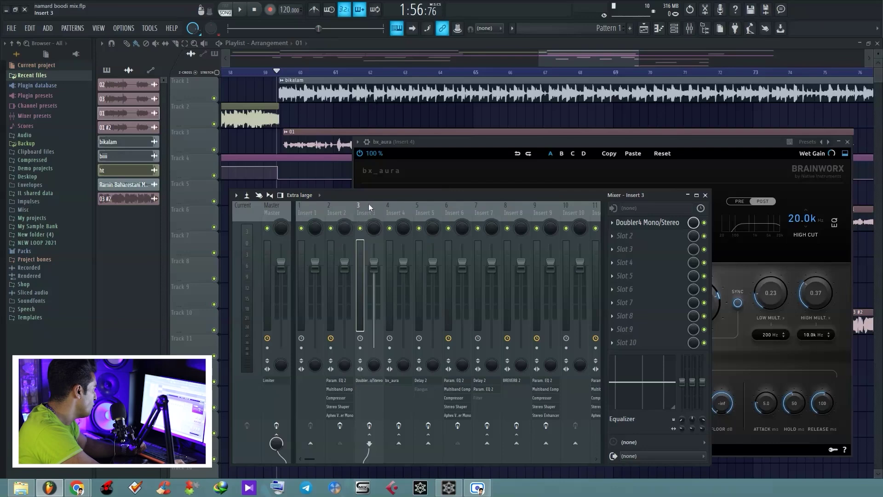
click(352, 209)
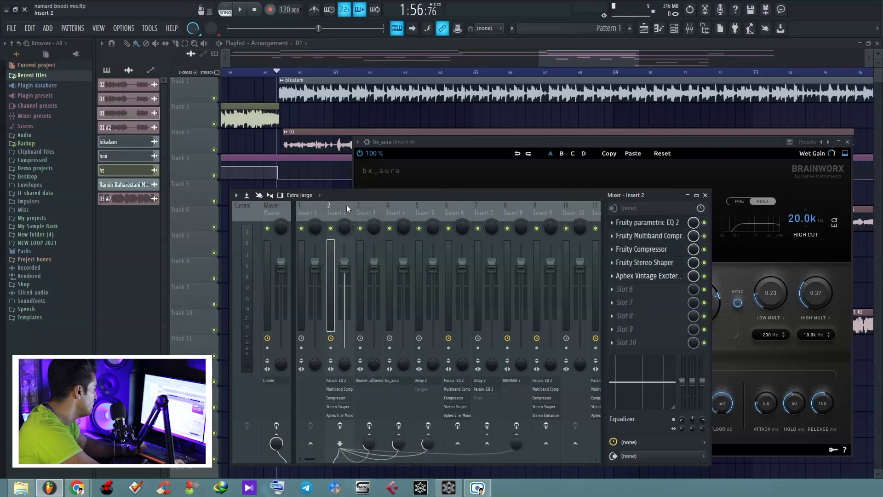
click(399, 214)
Reopen the bx_aura reverb on Insert 4 and examine its algorithm choices and controls, keeping Space selected.
click(651, 226)
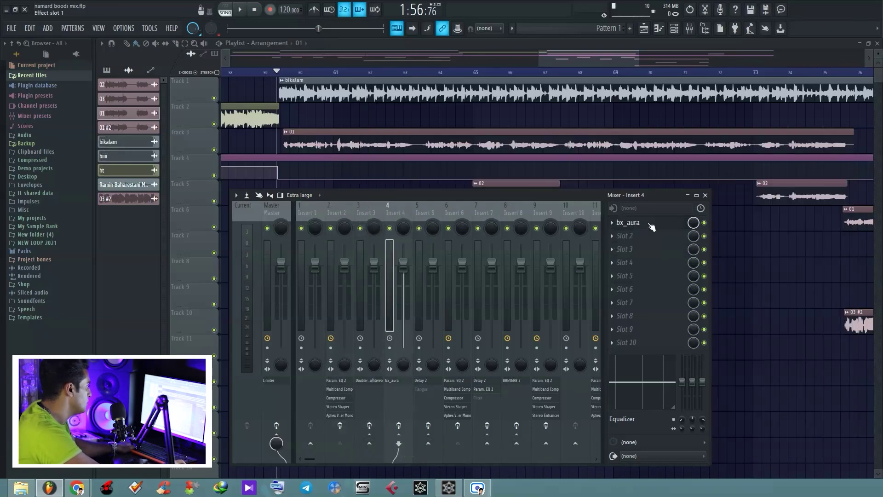
click(651, 226)
drag(602, 139, 555, 121)
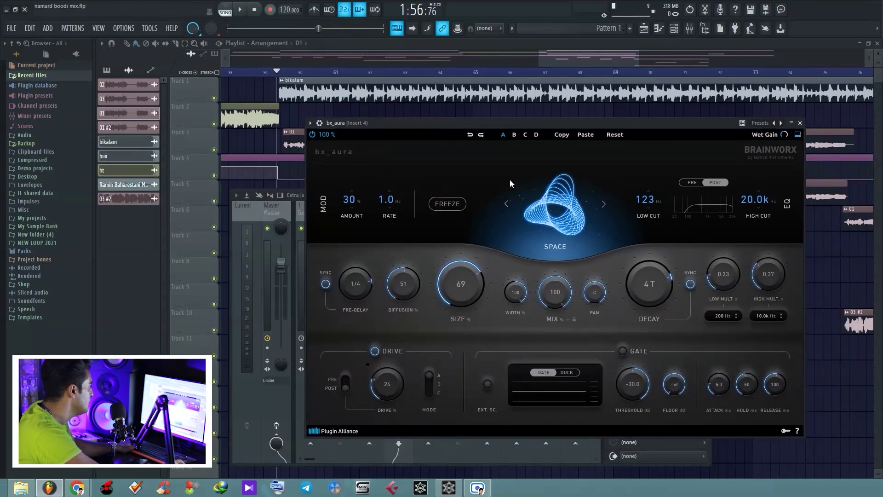
click(563, 218)
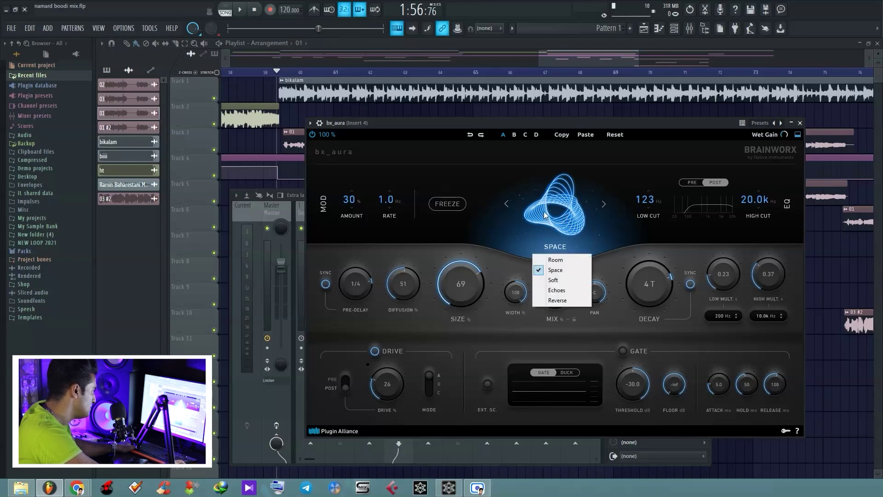
click(571, 222)
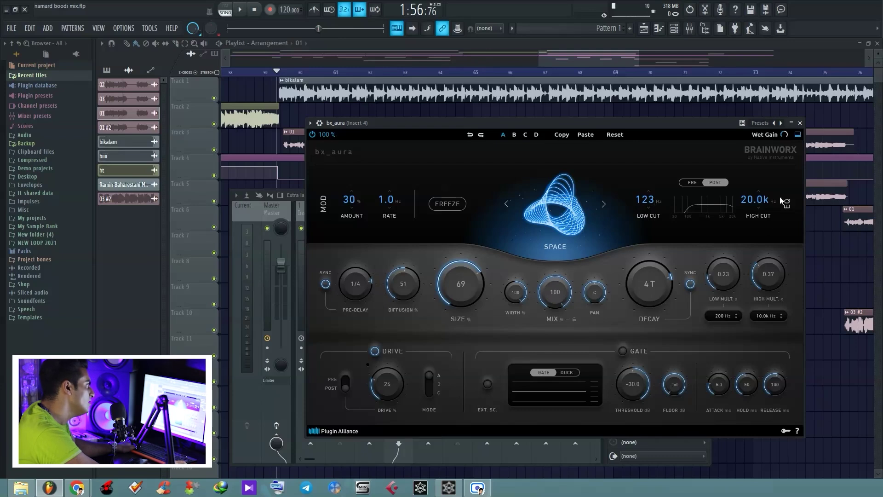
click(326, 285)
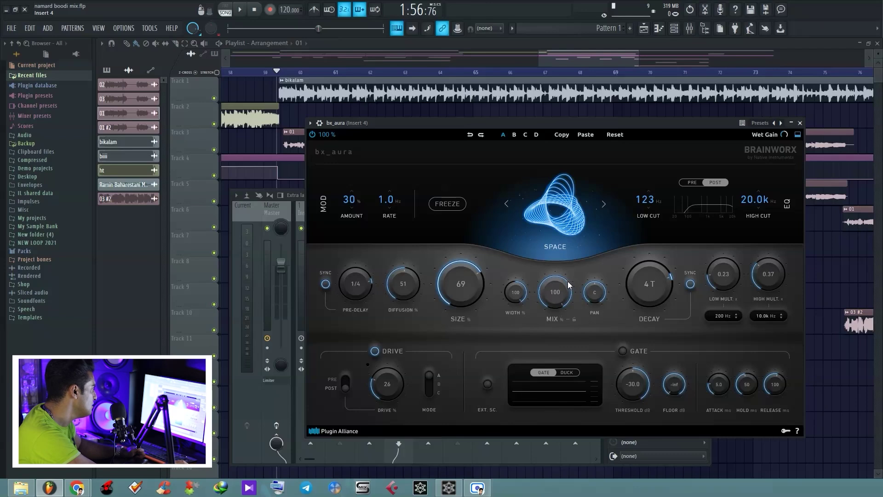
Enable the send from Insert 2 to Insert 4 and lower the send level to about 38%.
click(352, 212)
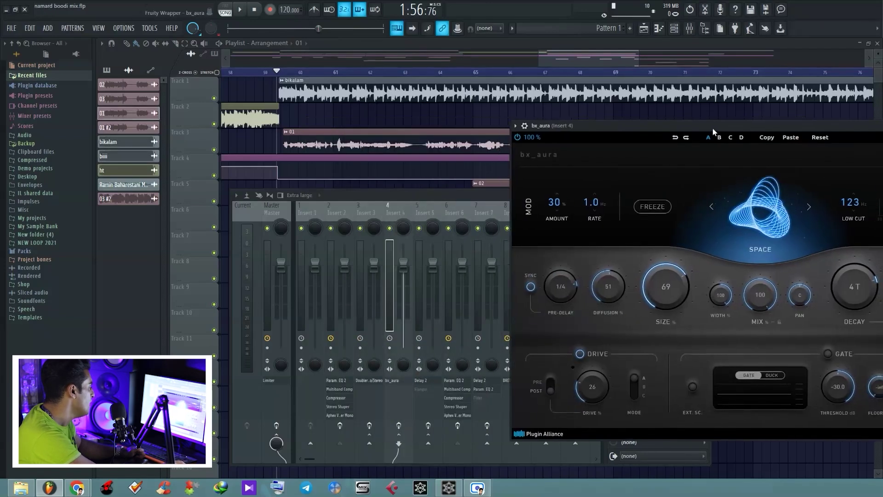
click(351, 212)
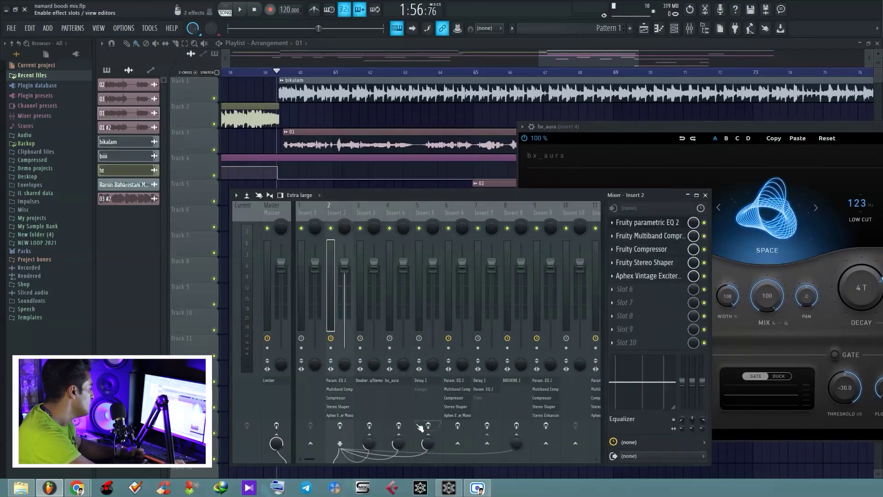
click(399, 442)
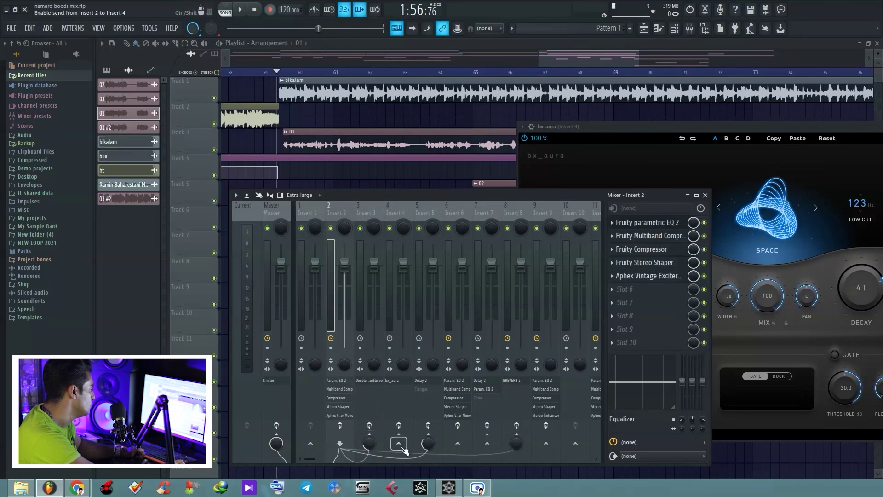
scroll(399, 444, down, 3)
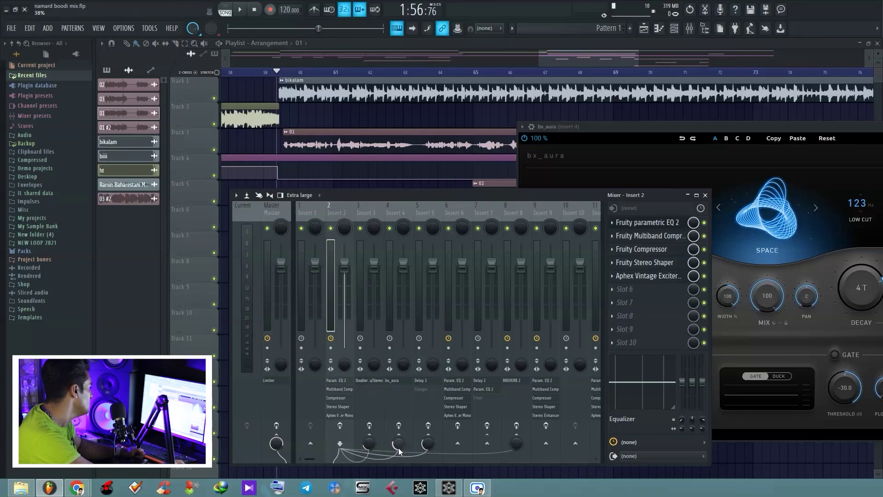
scroll(399, 445, down, 1)
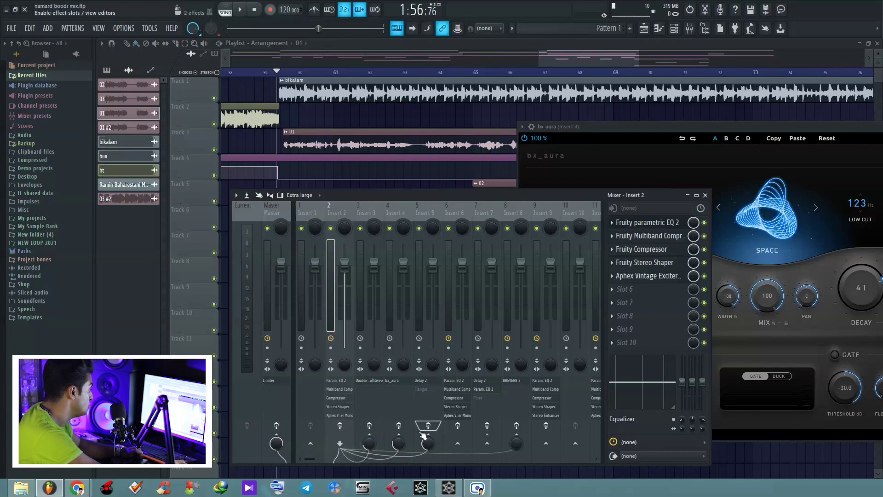
Bypass the effects on Inserts 4 and 5 and play the soloed vocal on Track 3 while watching the mixer.
click(399, 426)
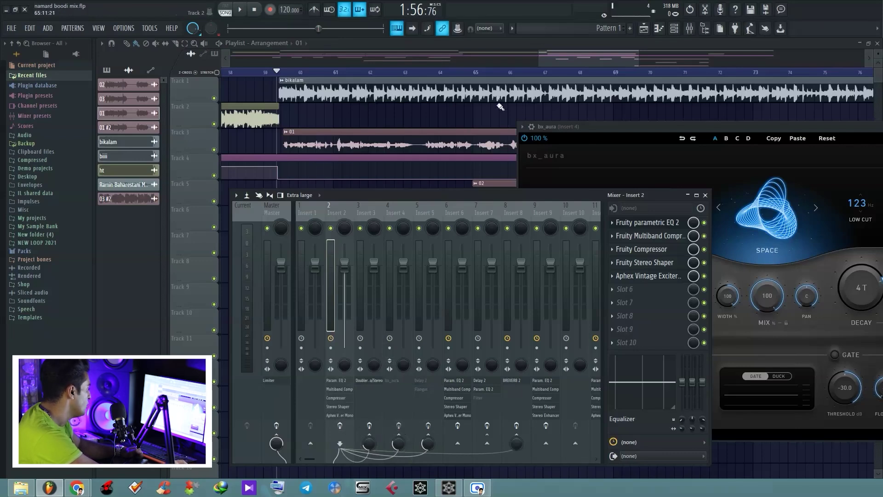
key(F12)
key(space)
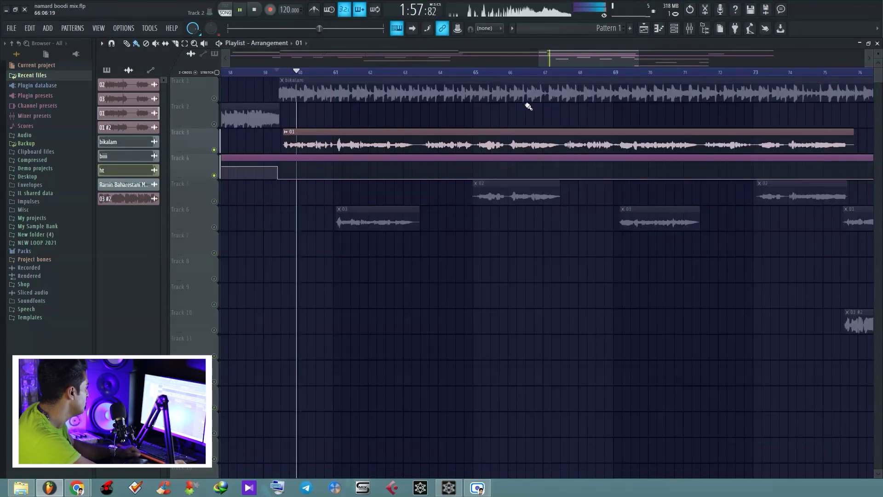
click(688, 32)
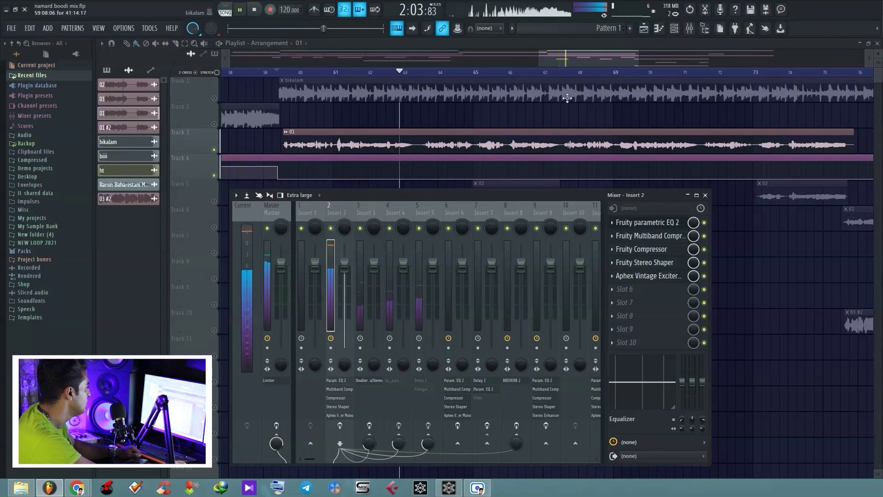
key(space)
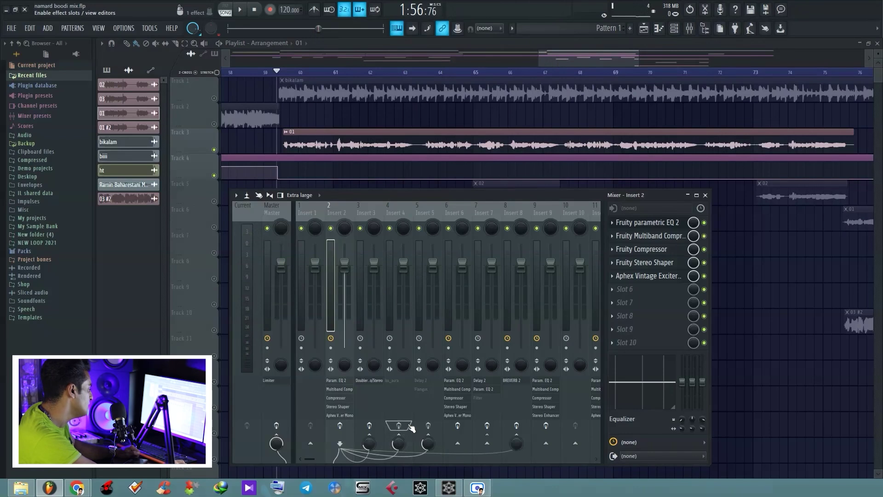
Re-enable the bx_aura reverb on Insert 4 and play the soloed vocal again to compare.
click(409, 426)
key(space)
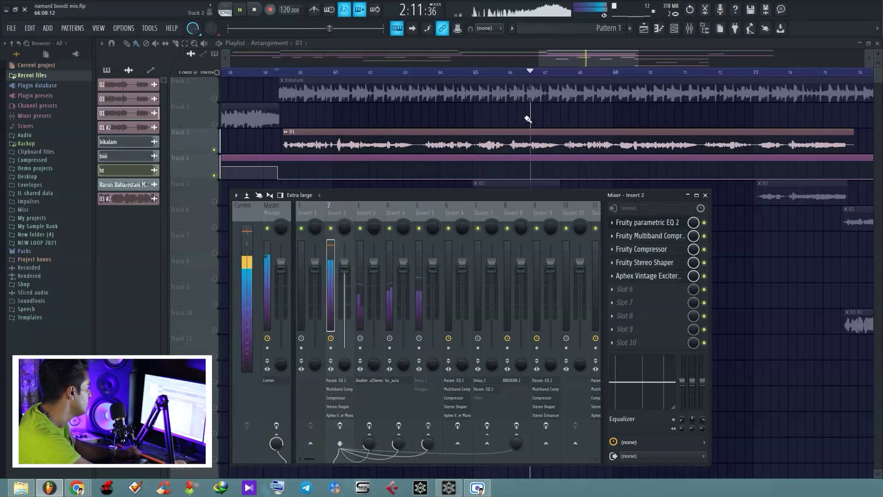
key(space)
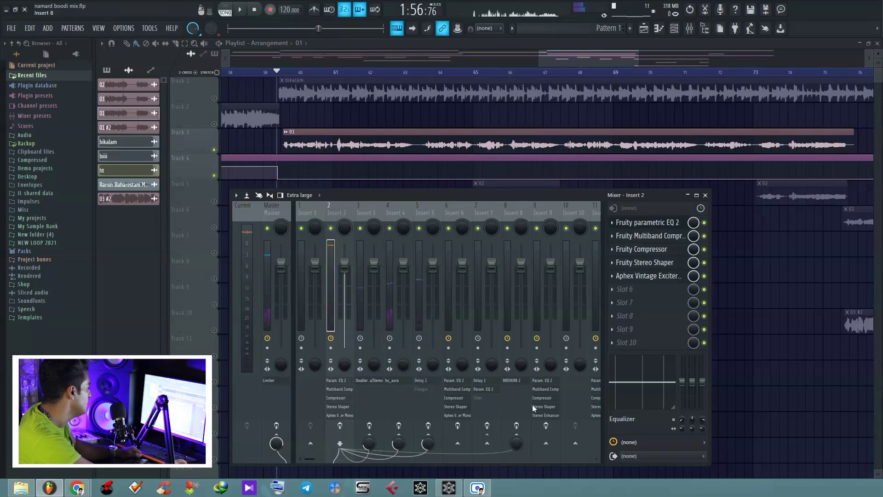
Play the full arrangement with all playlist tracks active to hear the vocal reverb in the mix.
key(space)
key(F9)
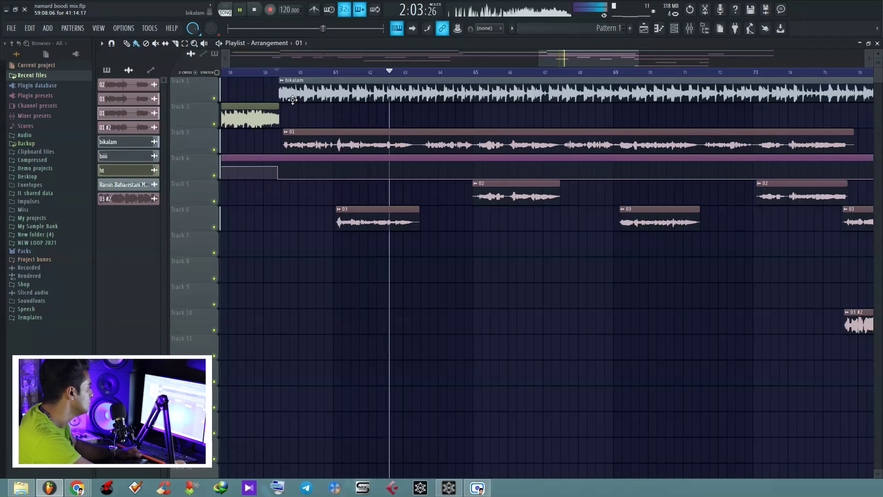
key(space)
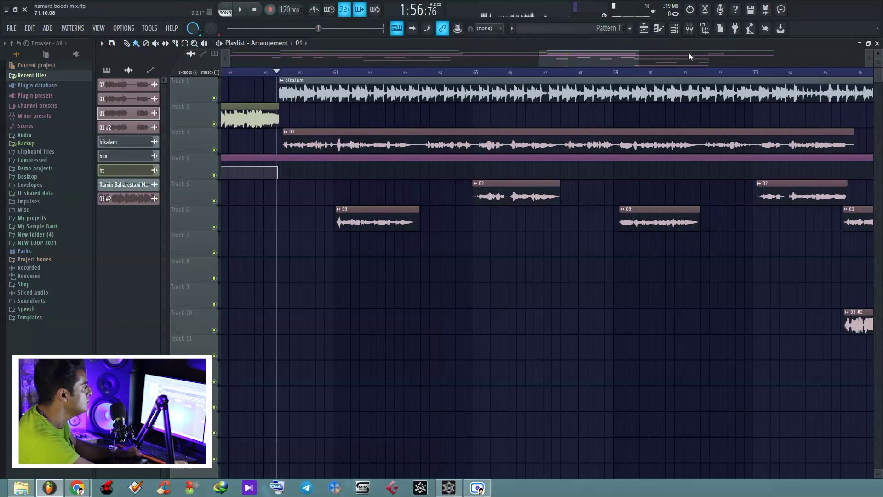
Reopen bx_aura on Insert 4, review its settings and algorithm list with Space kept, and return to the playlist.
click(689, 28)
click(392, 210)
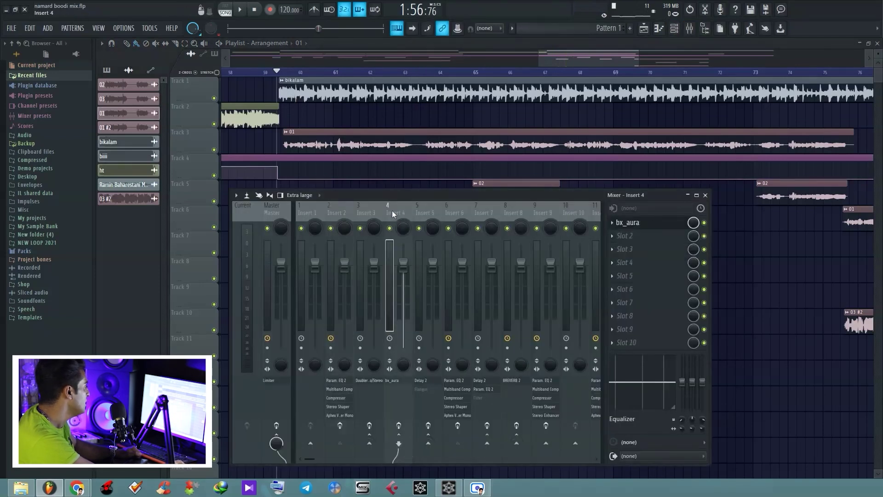
click(637, 226)
drag(747, 132, 485, 146)
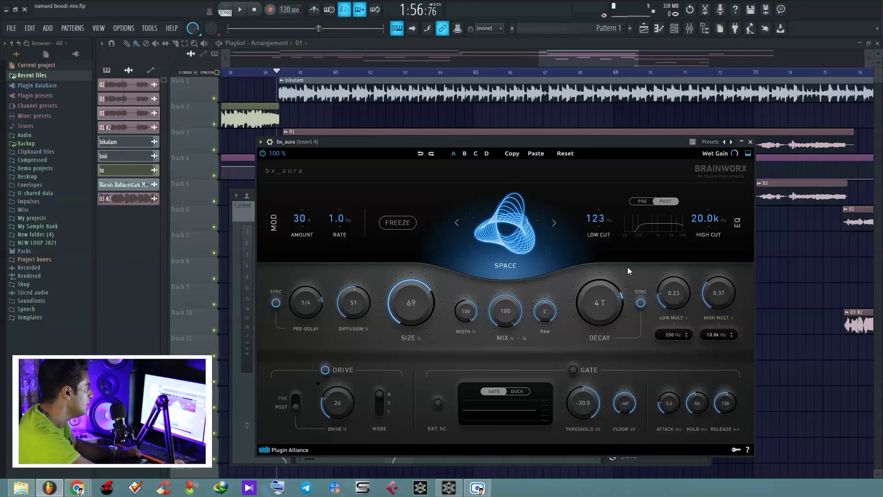
click(517, 243)
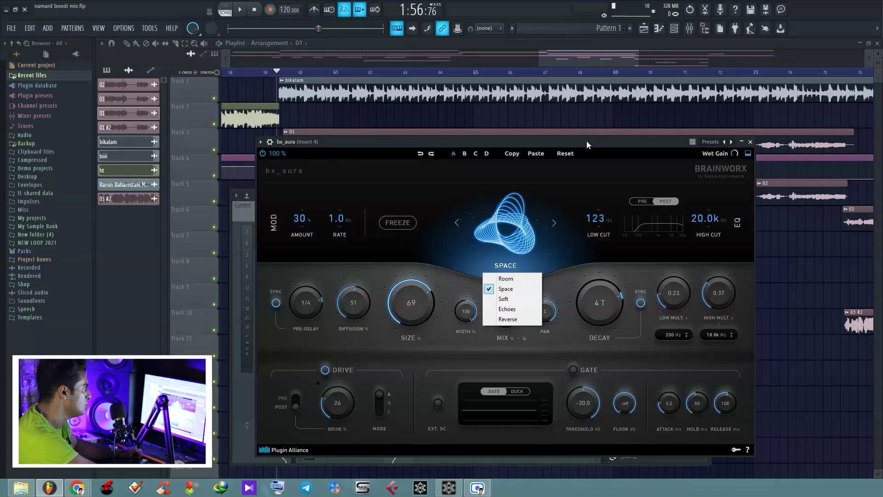
drag(586, 141, 586, 143)
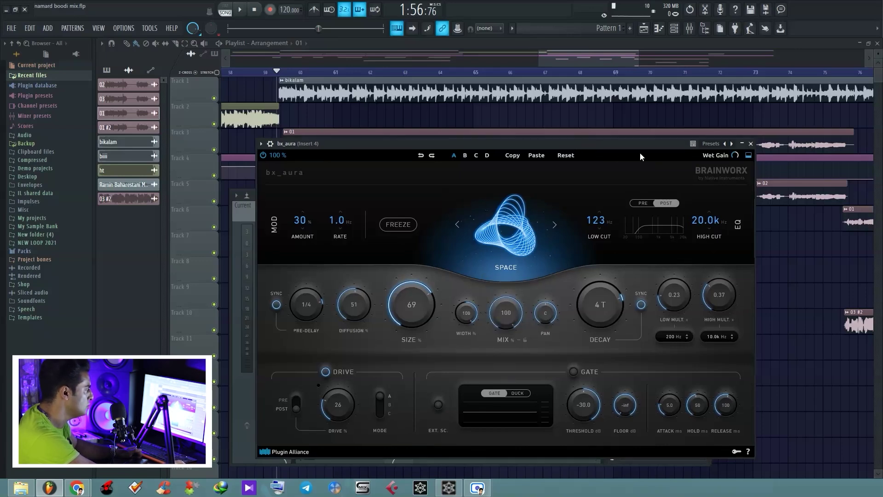
click(253, 99)
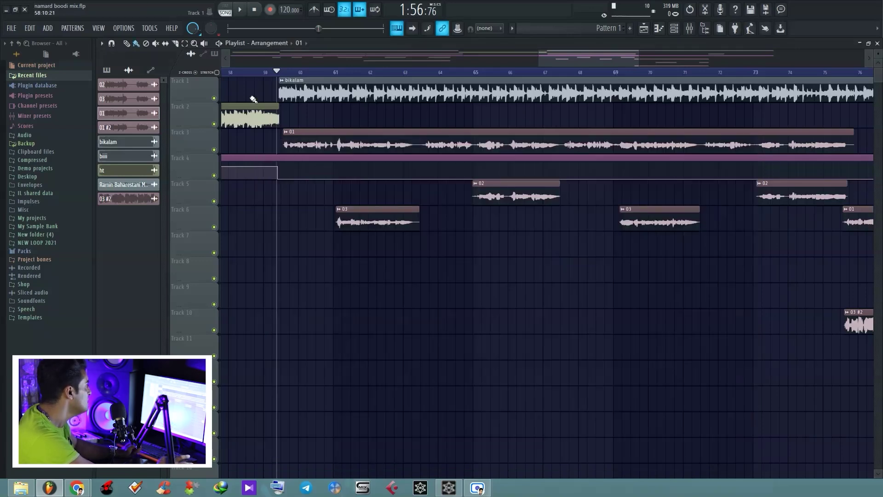